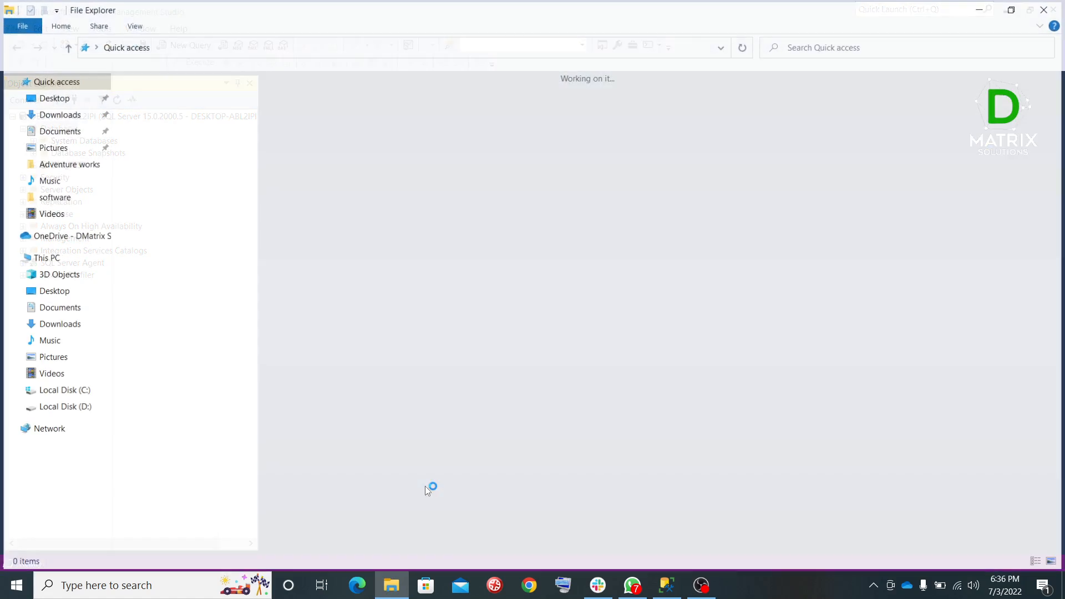
- Check Local Disk (D:) in File Explorer for the AdventureWorksLT2019.bak backup file and close the window
click(50, 409)
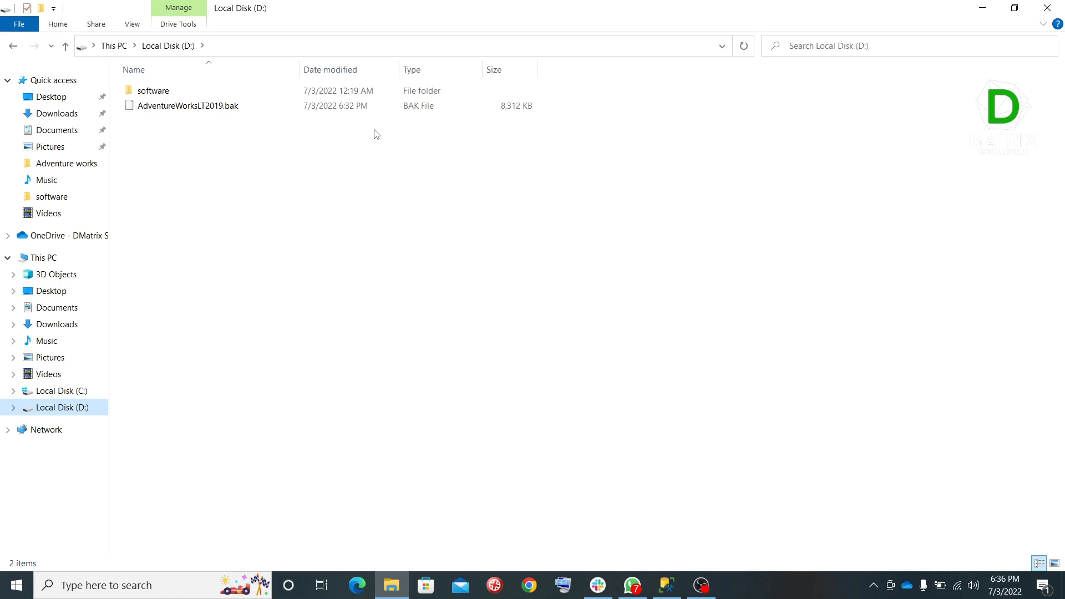
click(1044, 10)
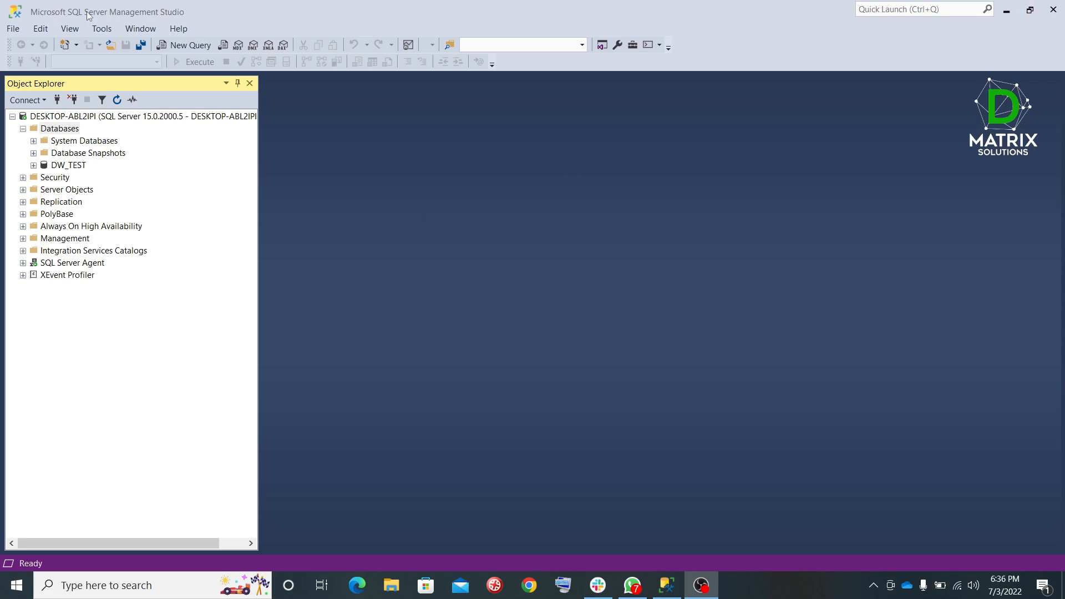
- Start a database restore on the server's Databases folder with Device as the source and open the backup device selection
click(73, 133)
right_click(75, 130)
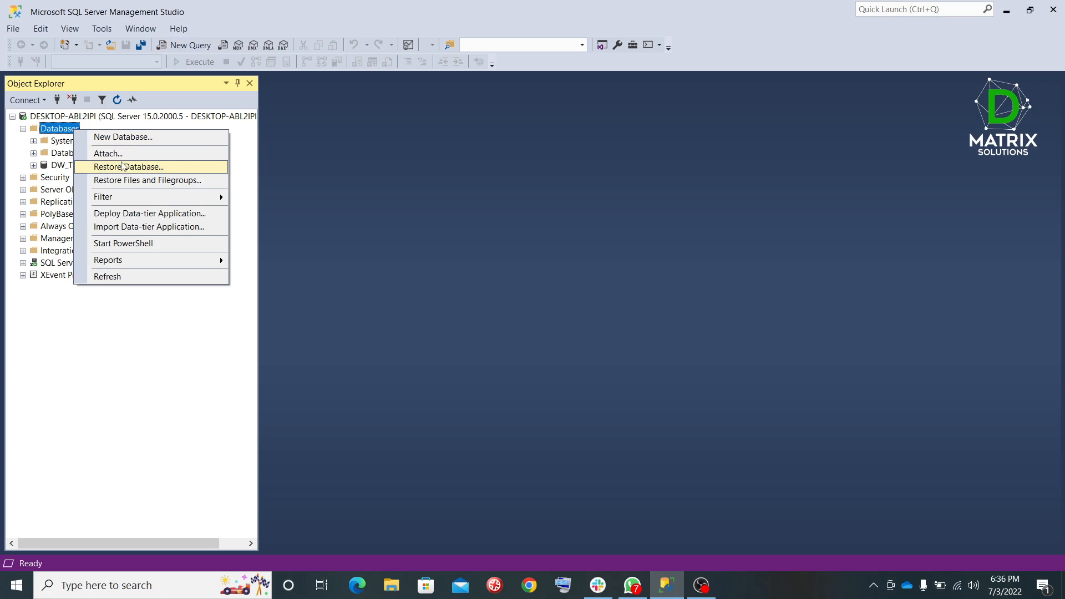
click(125, 168)
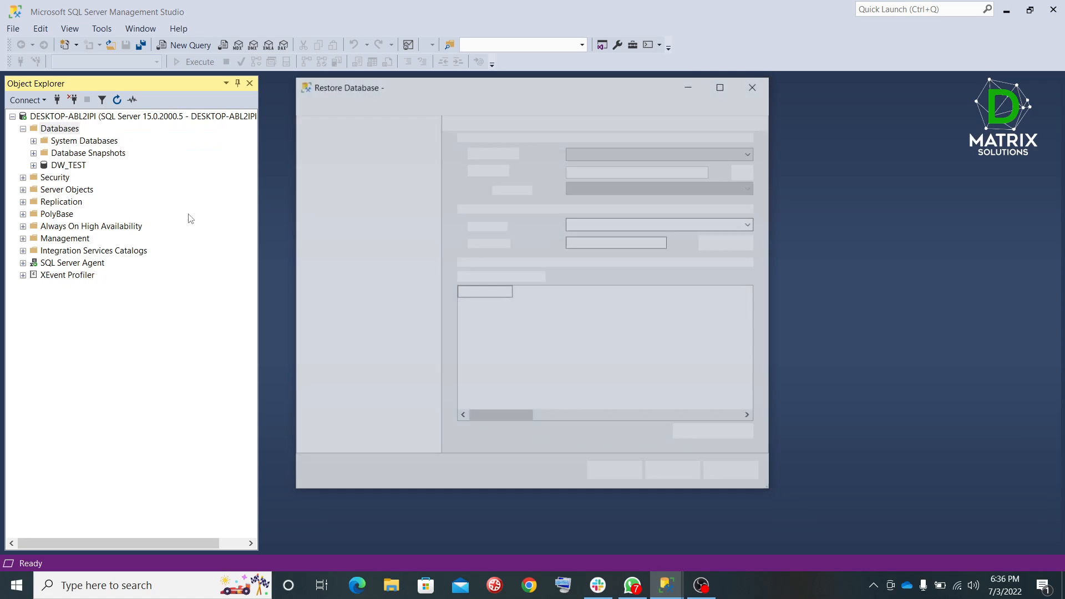
click(471, 170)
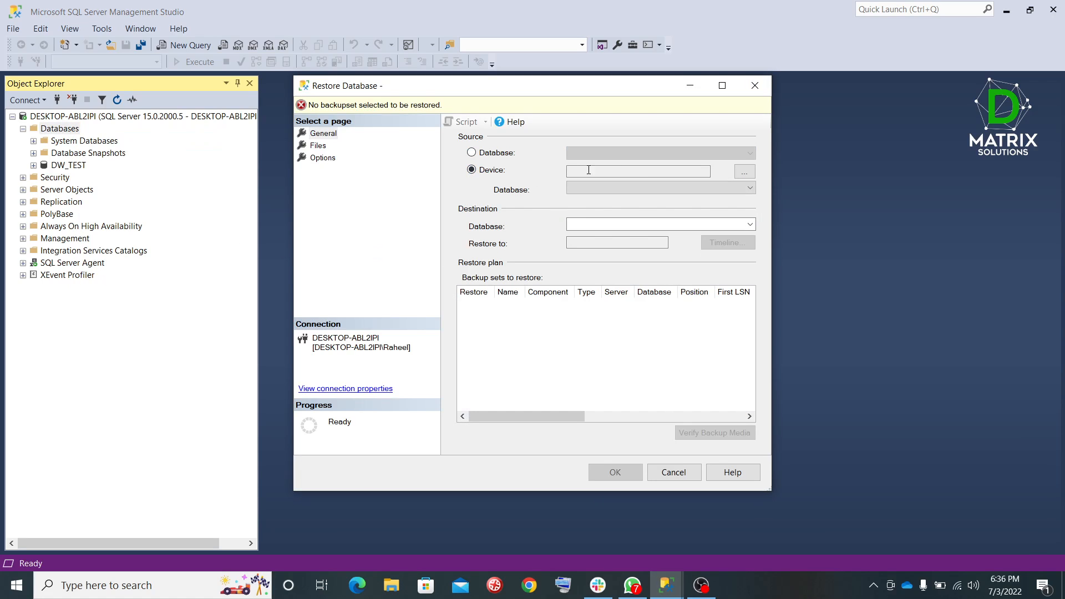
click(747, 174)
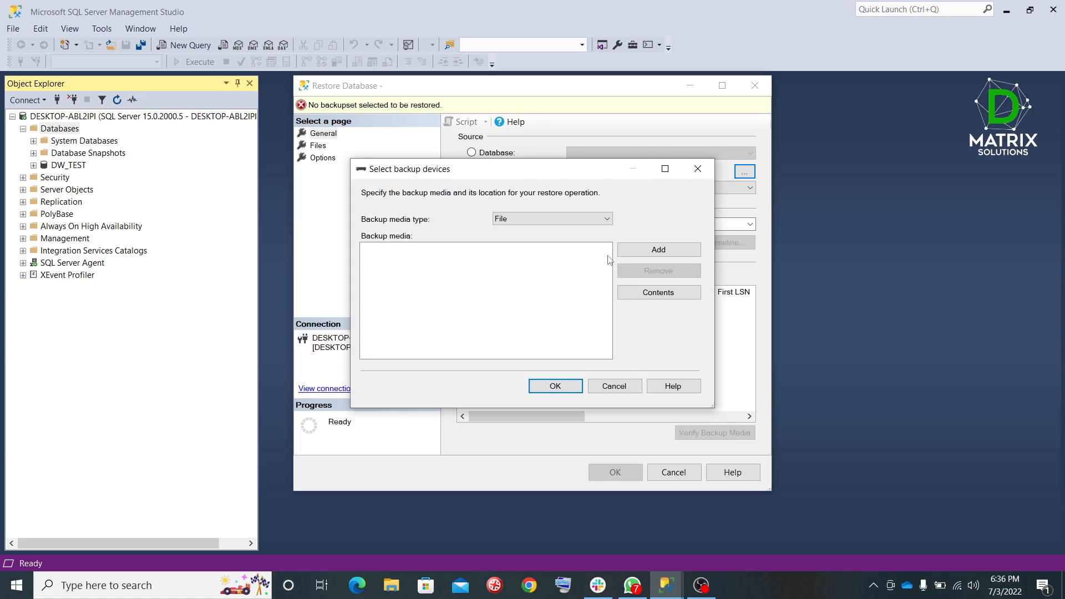
- Review the available backup media types and leave the type set to File
click(566, 221)
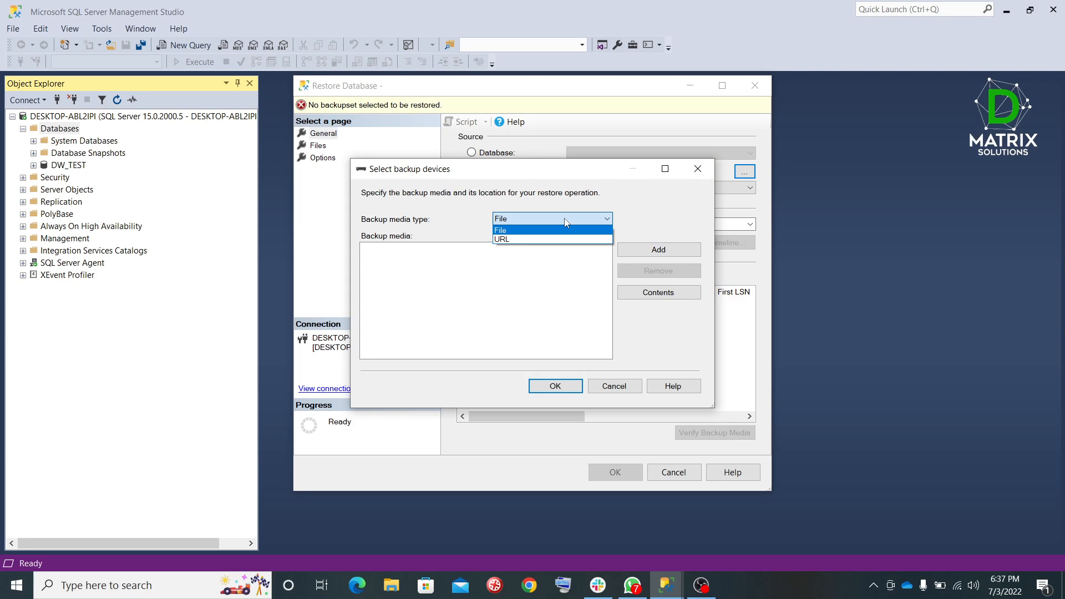
click(566, 222)
click(564, 222)
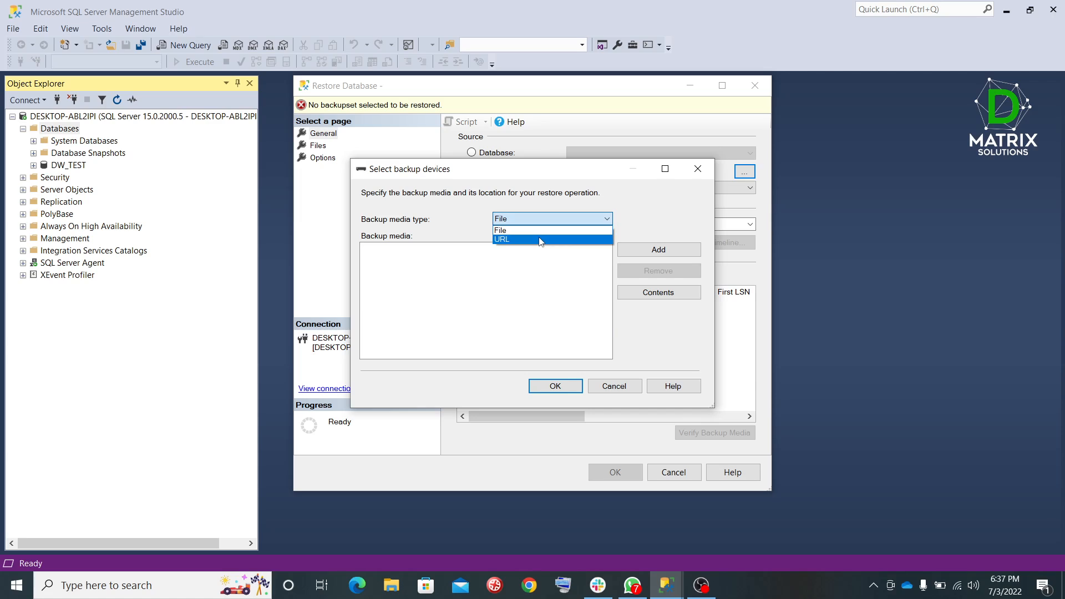
click(542, 232)
click(549, 219)
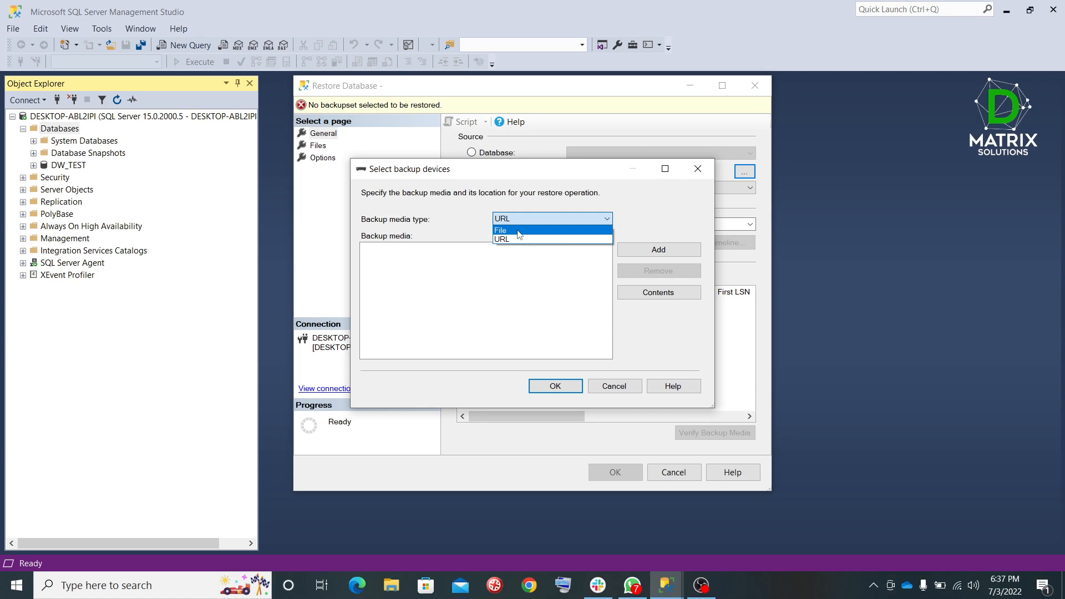
click(519, 232)
- Add AdventureWorksLT2019.bak from the D: drive as the backup media and accept it as the restore source
click(655, 254)
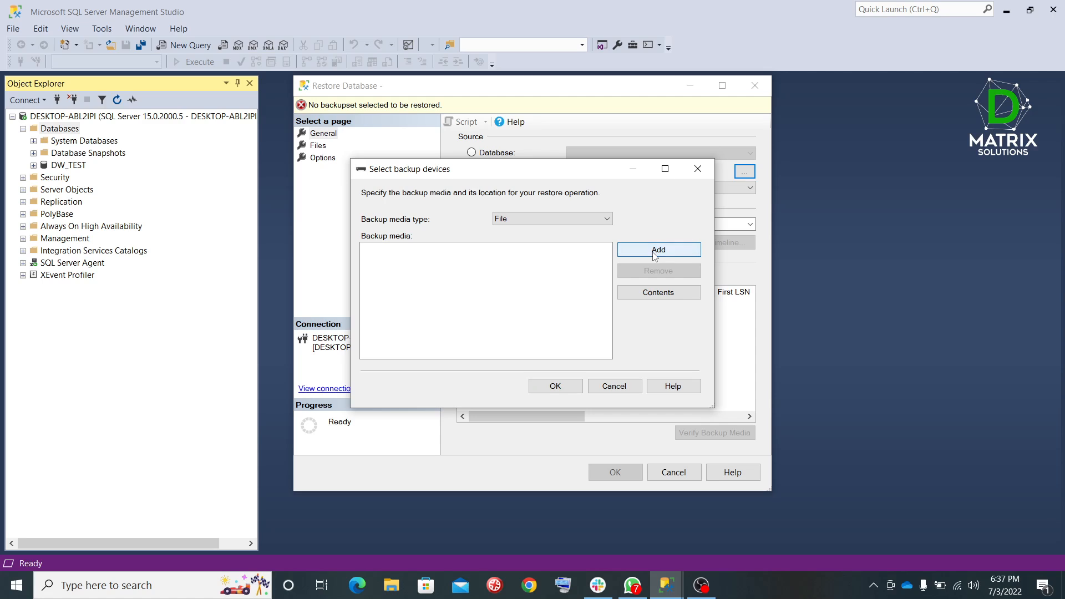
scroll(384, 222, up, 6)
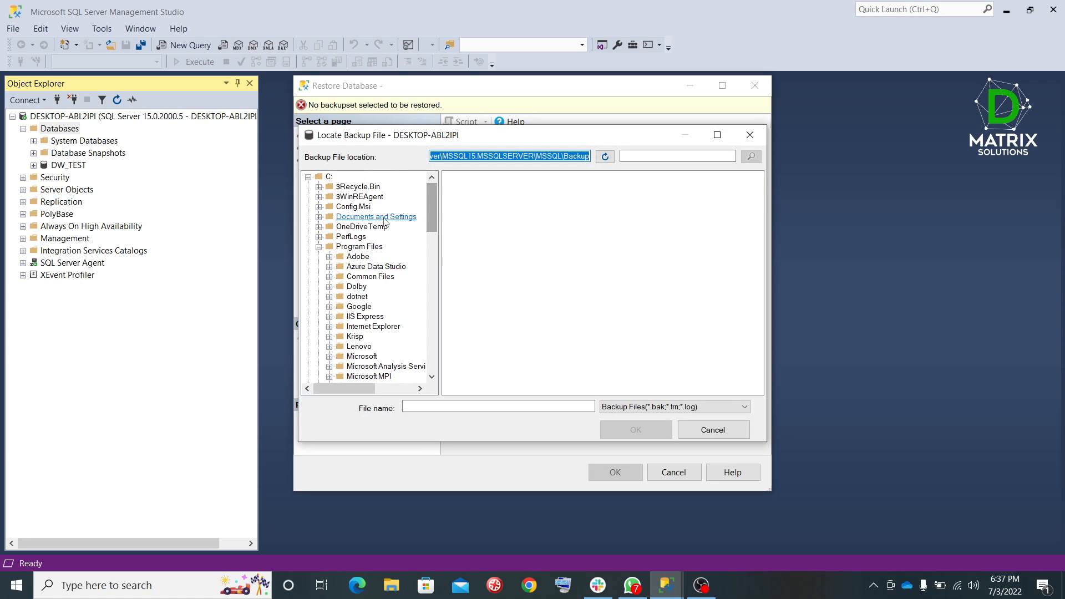
click(308, 177)
click(329, 187)
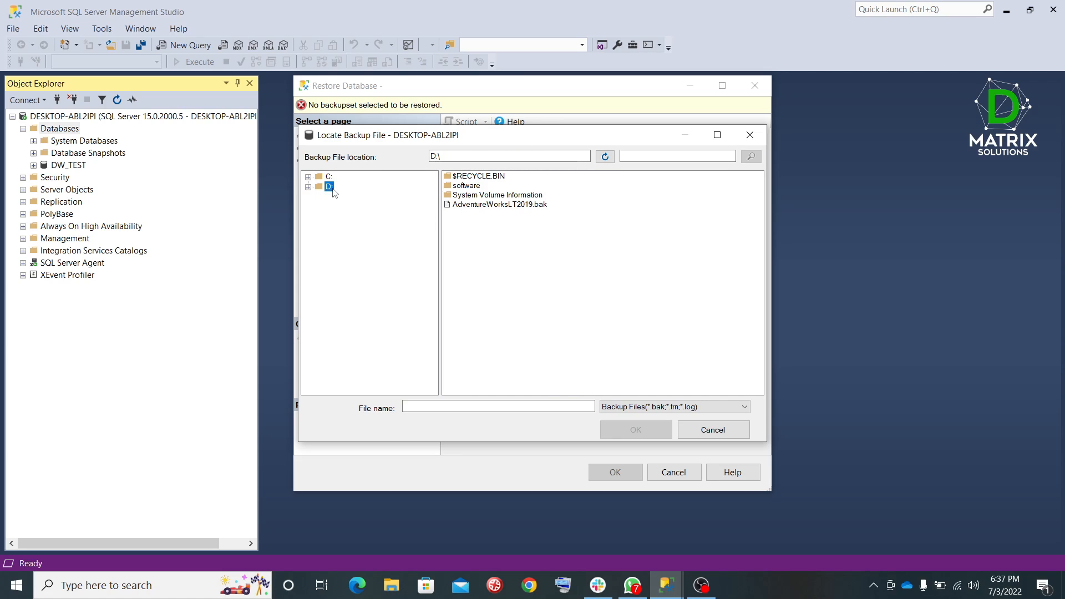
click(499, 205)
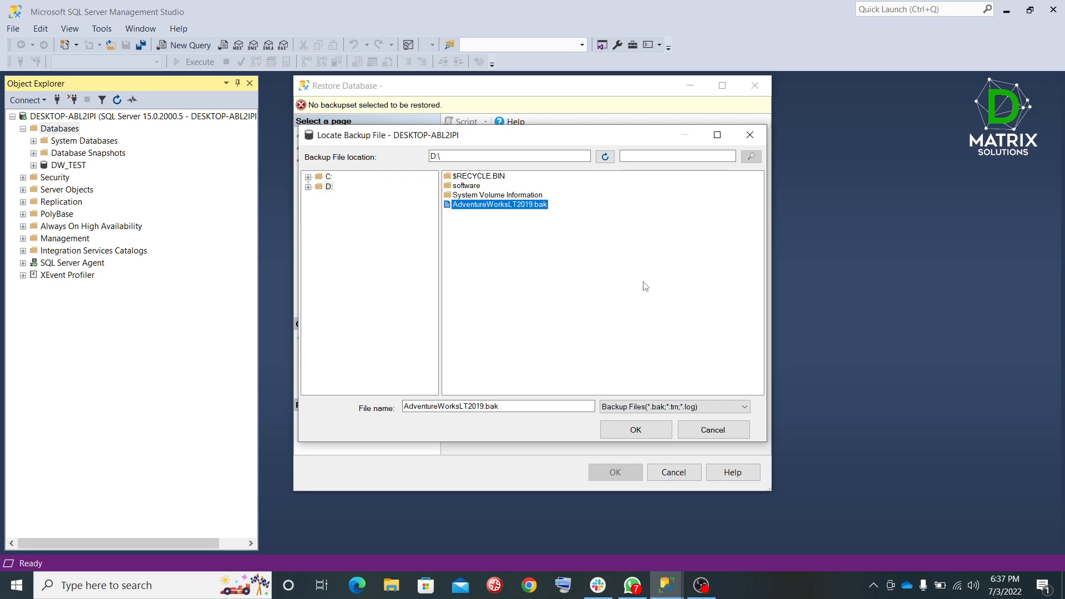
click(617, 436)
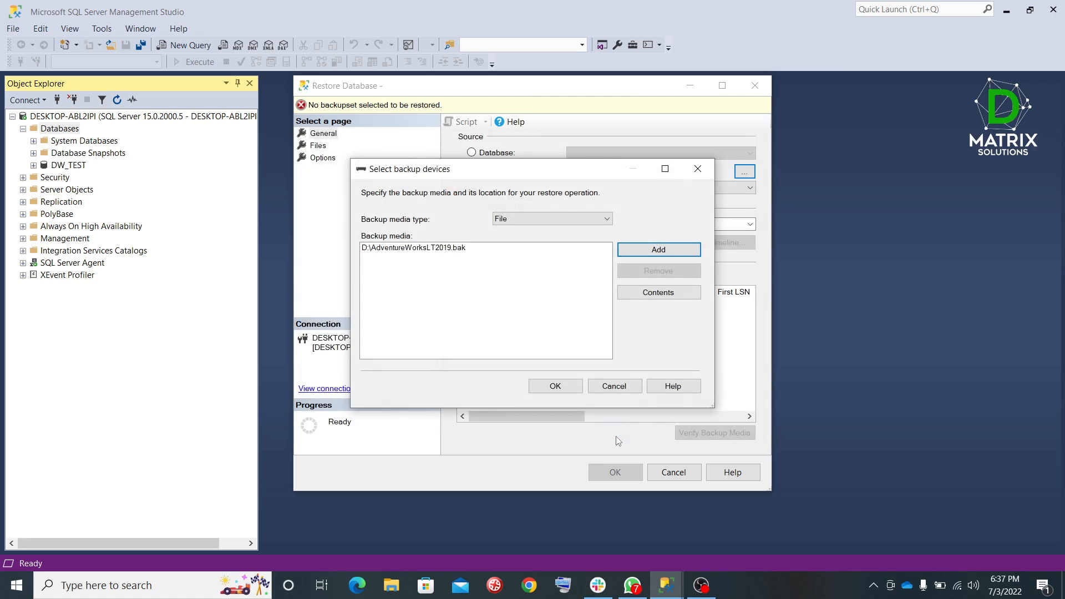
click(551, 389)
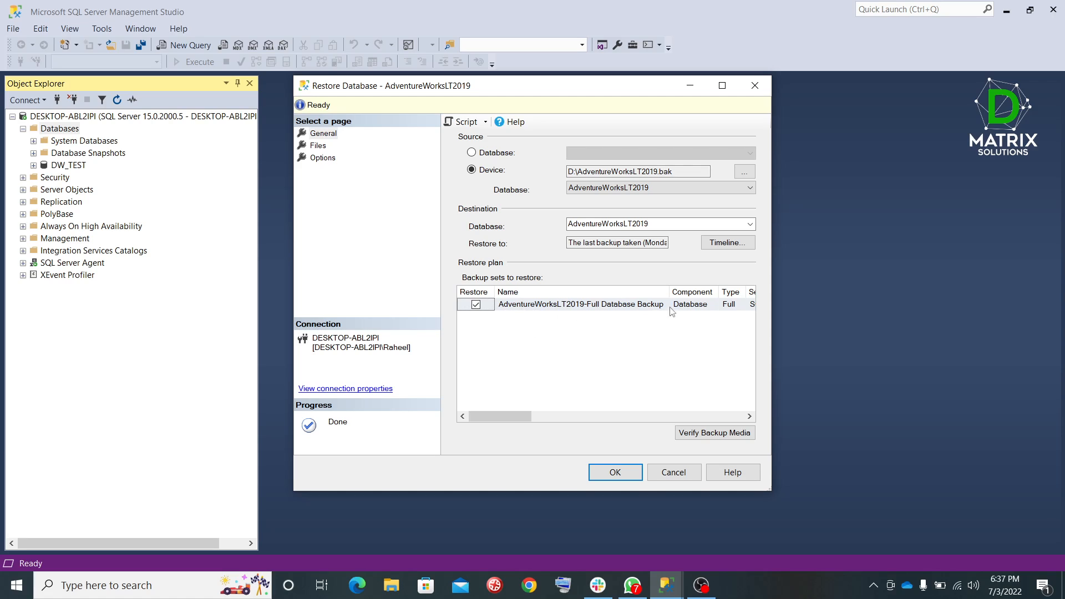
- Run the restore of the AdventureWorksLT2019 full backup and refresh the Databases list
drag(504, 414, 456, 377)
click(605, 475)
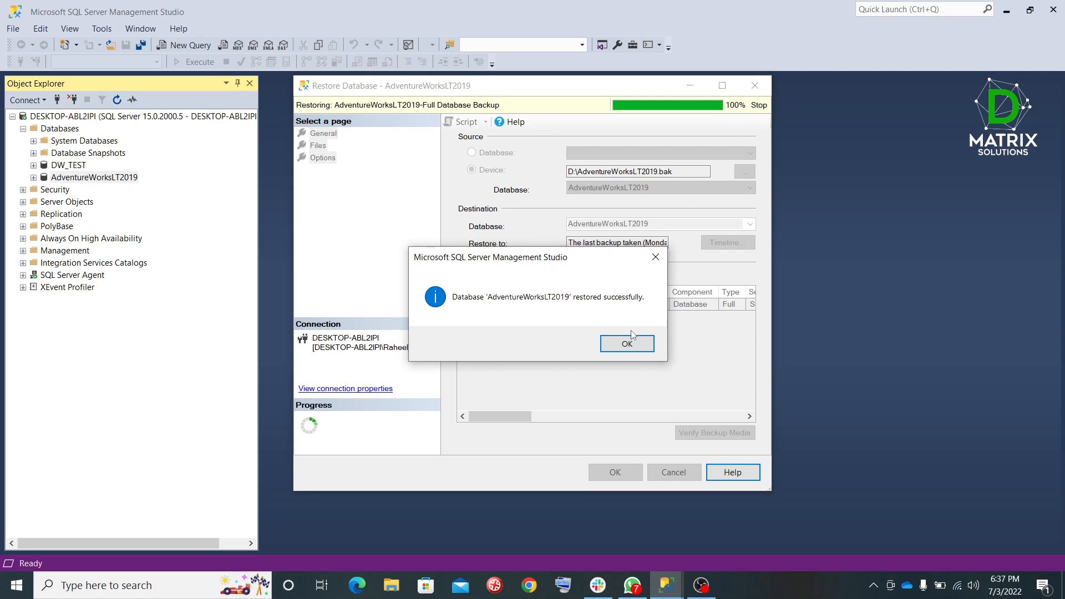
click(616, 345)
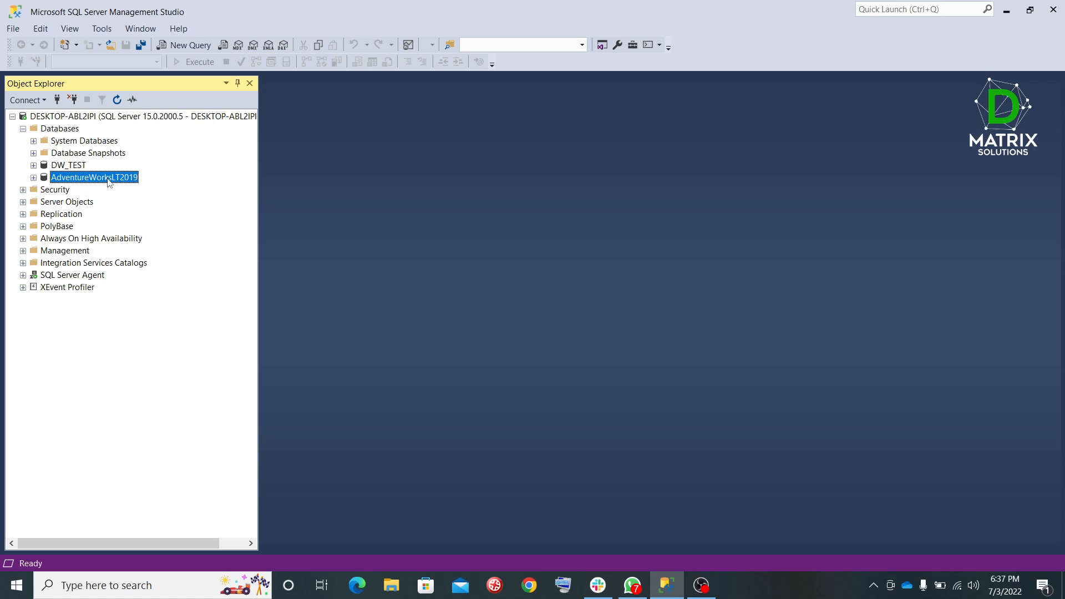
right_click(59, 129)
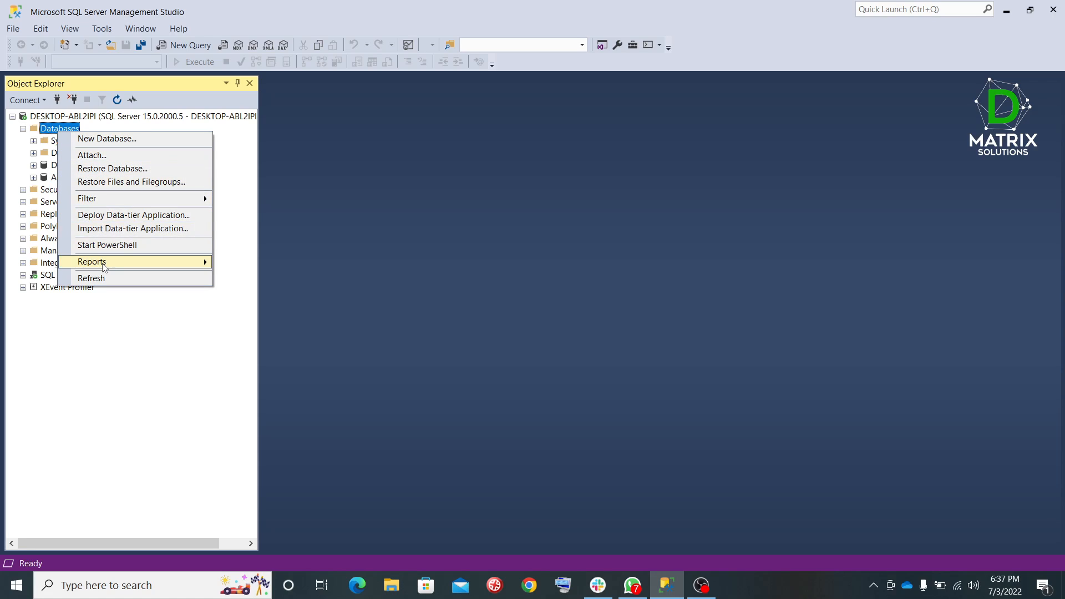
click(97, 280)
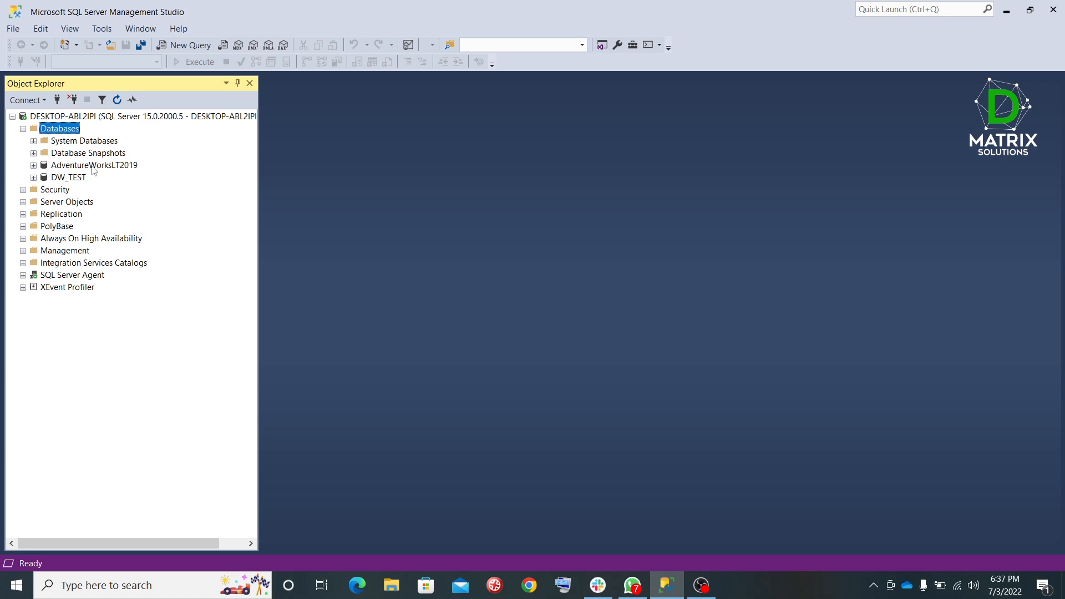
- Expand the AdventureWorksLT2019 database and examine its tables and views
click(53, 169)
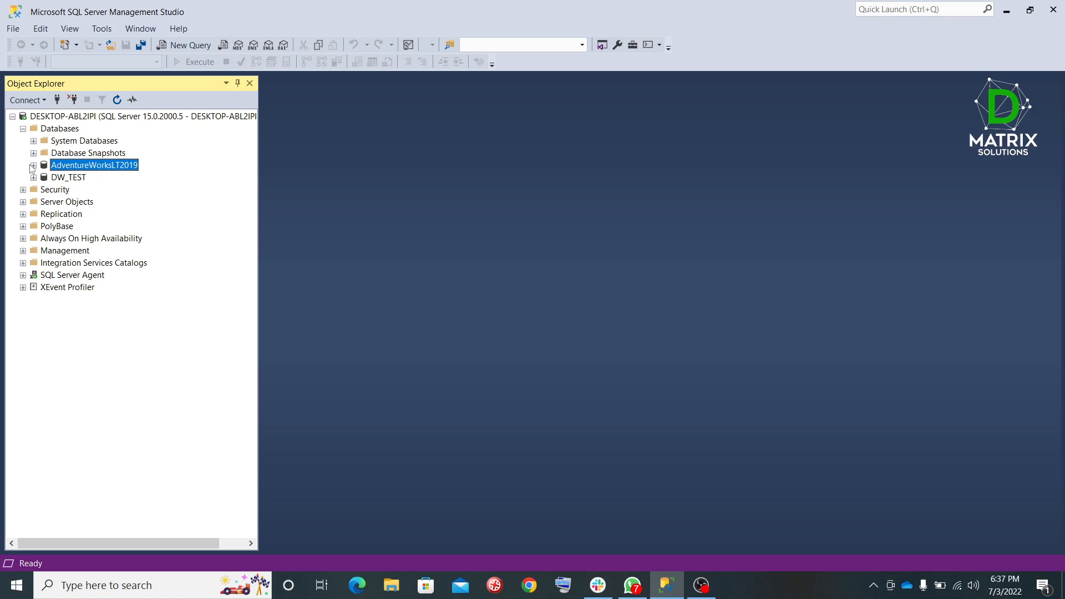
click(34, 165)
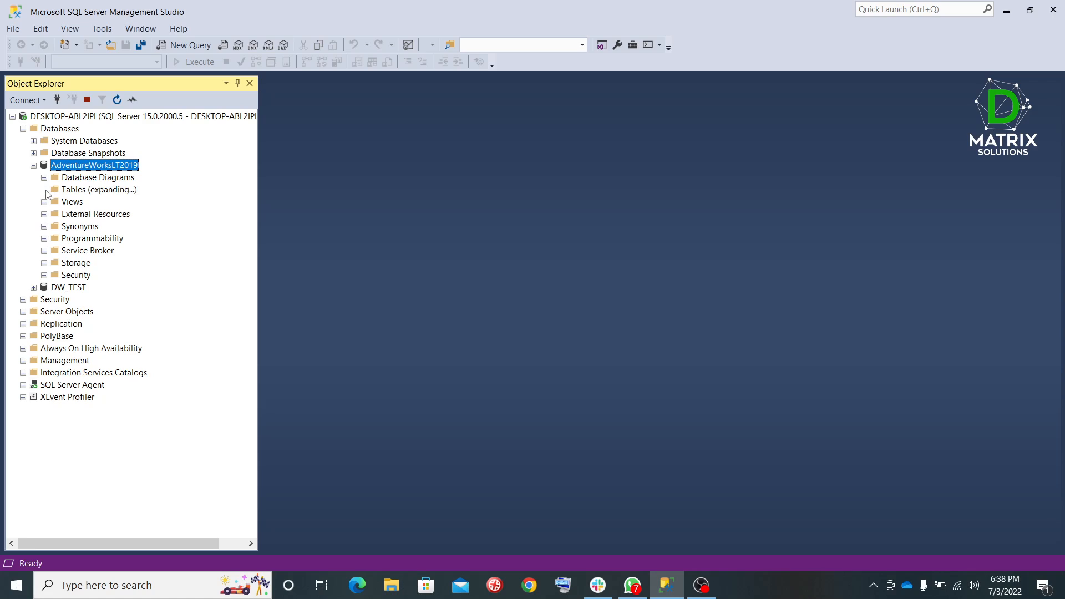
scroll(139, 299, down, 2)
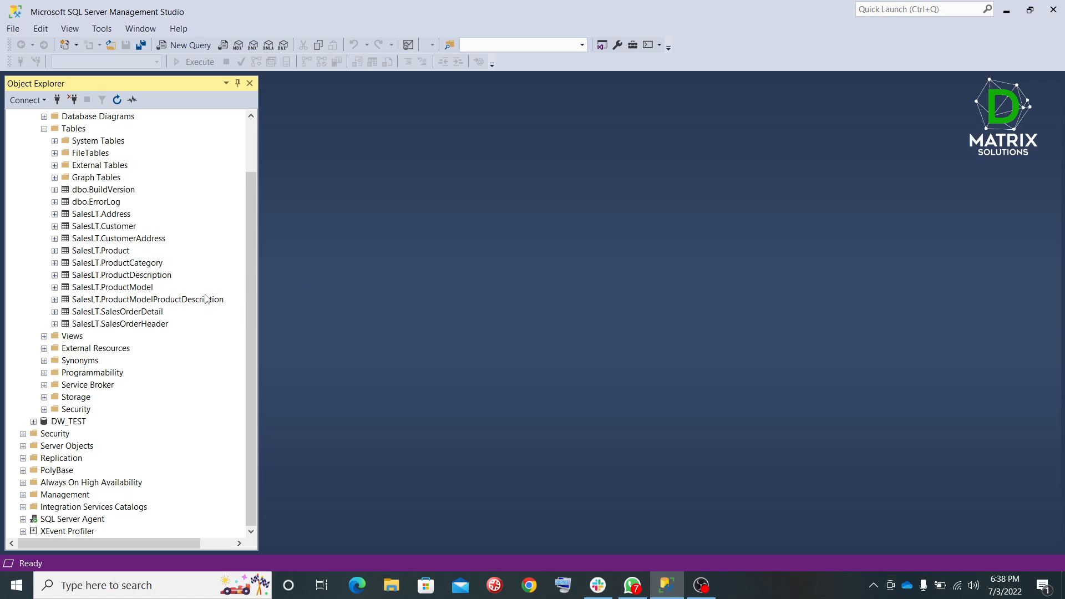
click(44, 336)
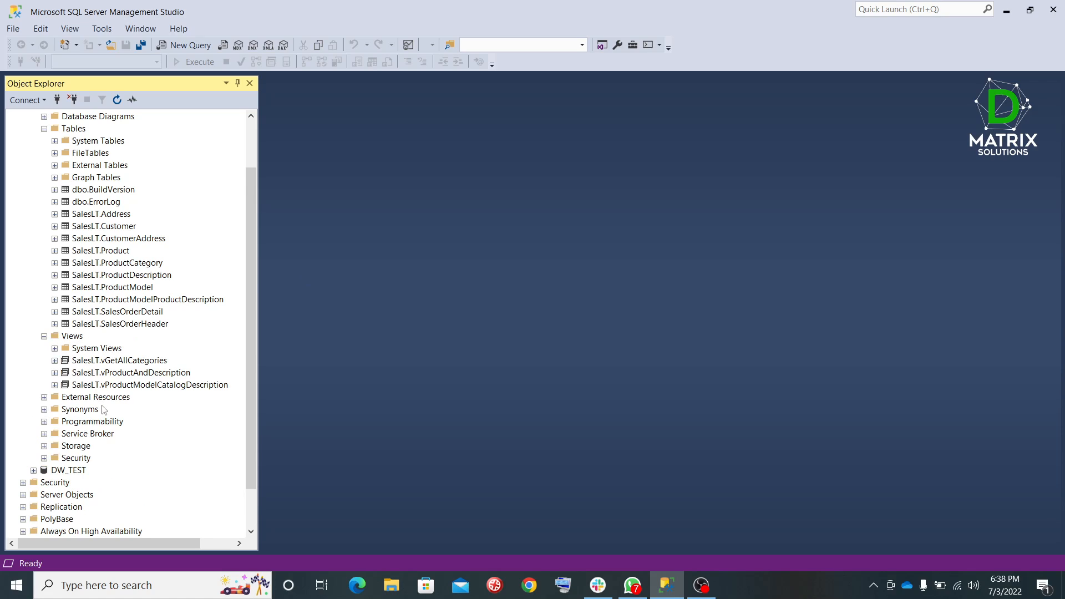
- Examine the database's programmability objects, including stored procedures and the table-valued, scalar-valued, aggregate and system functions
click(44, 422)
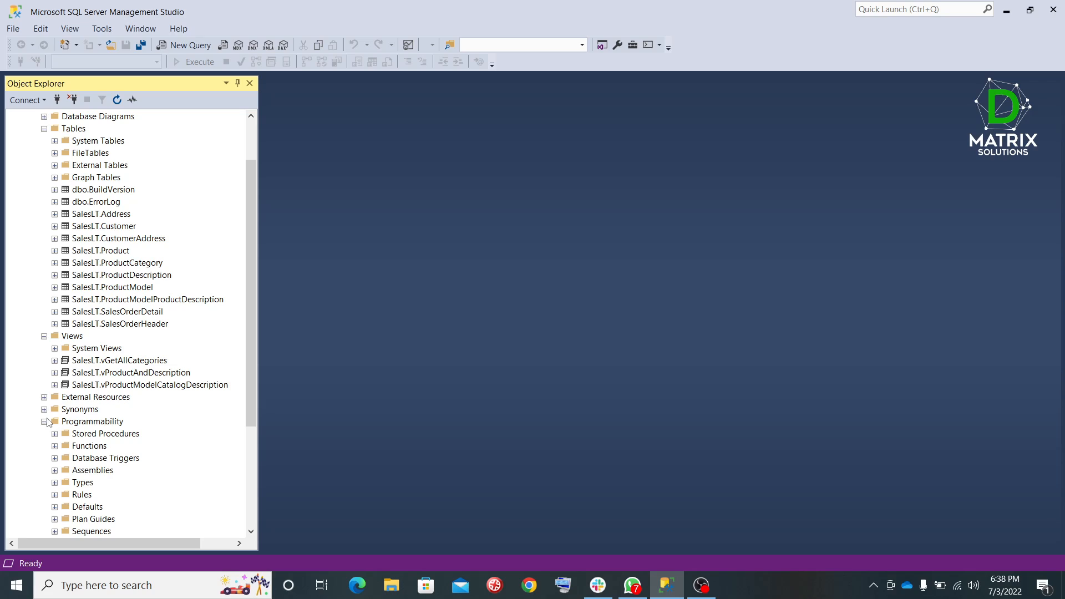
click(54, 433)
scroll(129, 455, down, 2)
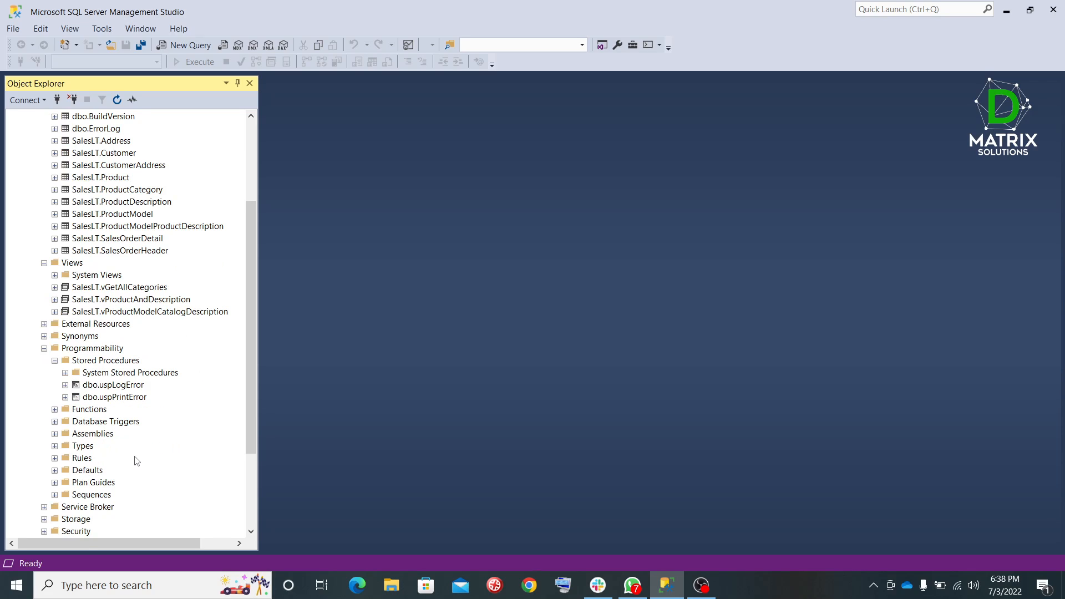
click(54, 409)
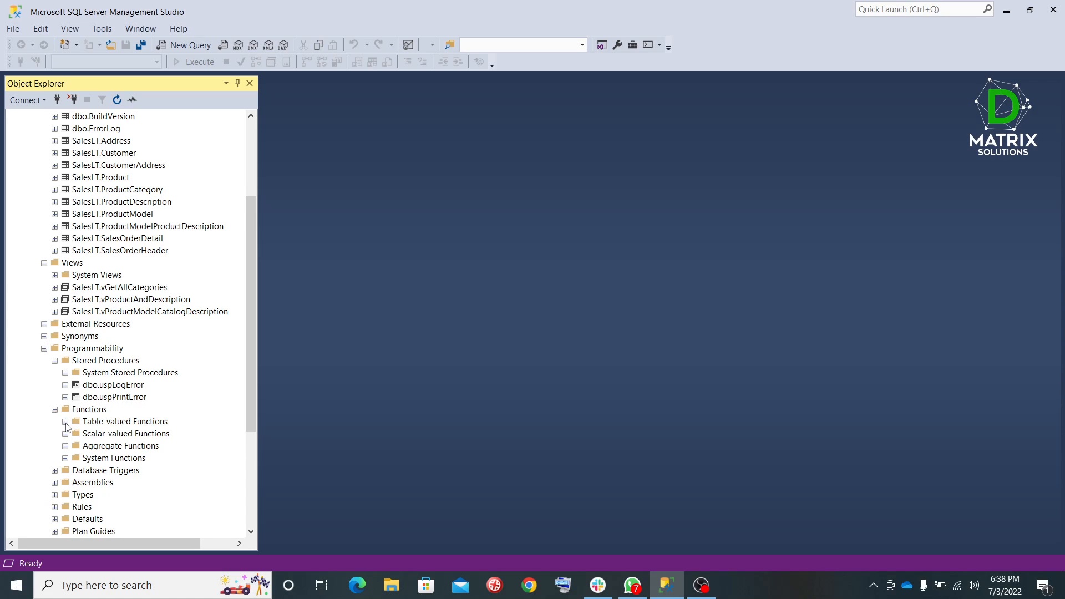
click(65, 422)
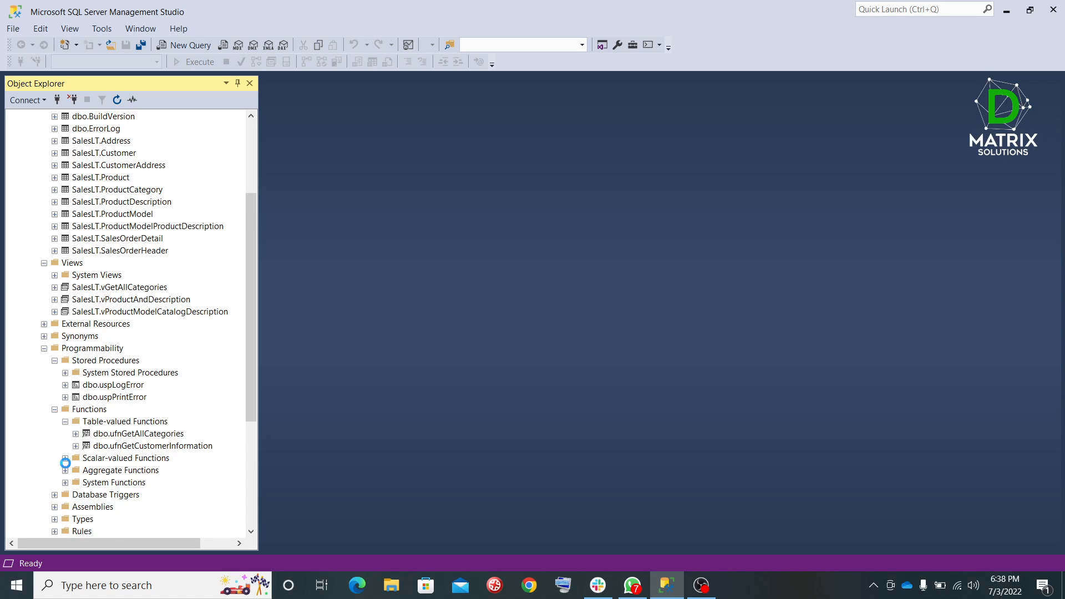
click(64, 458)
scroll(65, 458, down, 1)
click(65, 446)
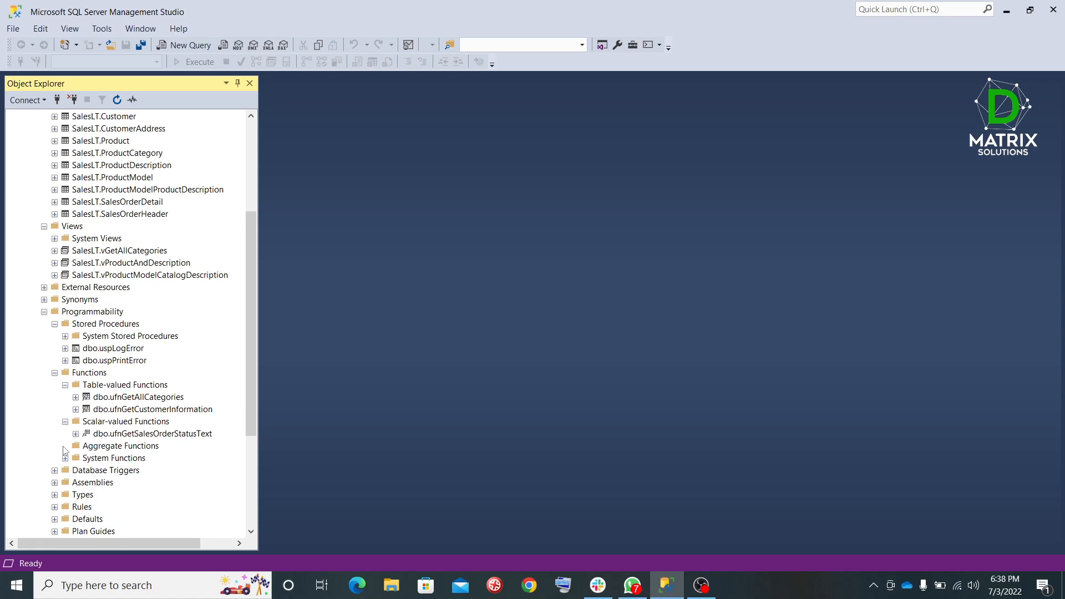
scroll(64, 449, down, 1)
click(65, 421)
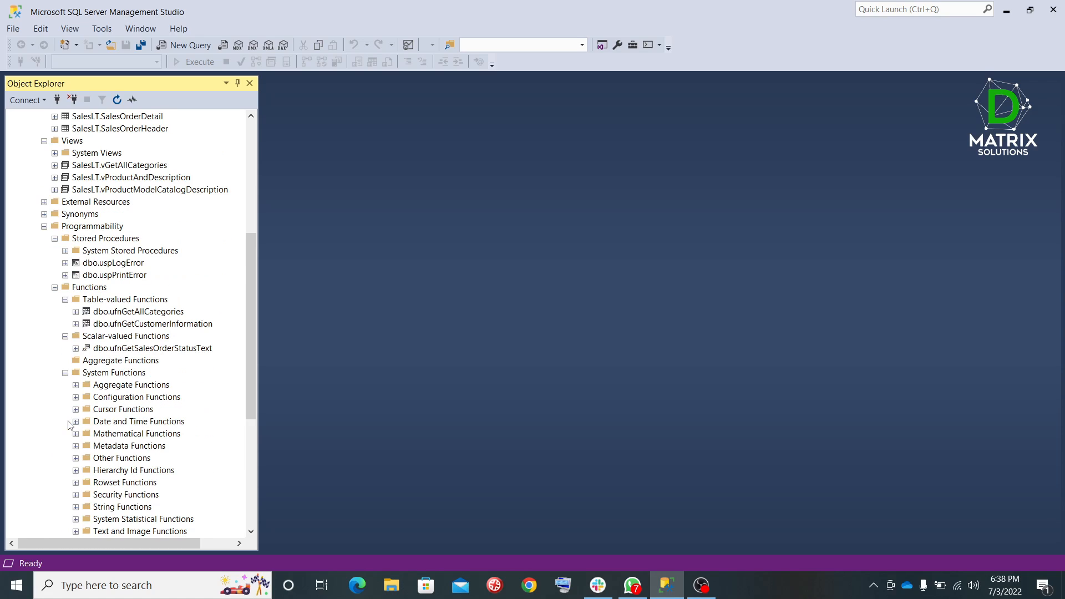
scroll(103, 425, down, 1)
scroll(131, 425, up, 8)
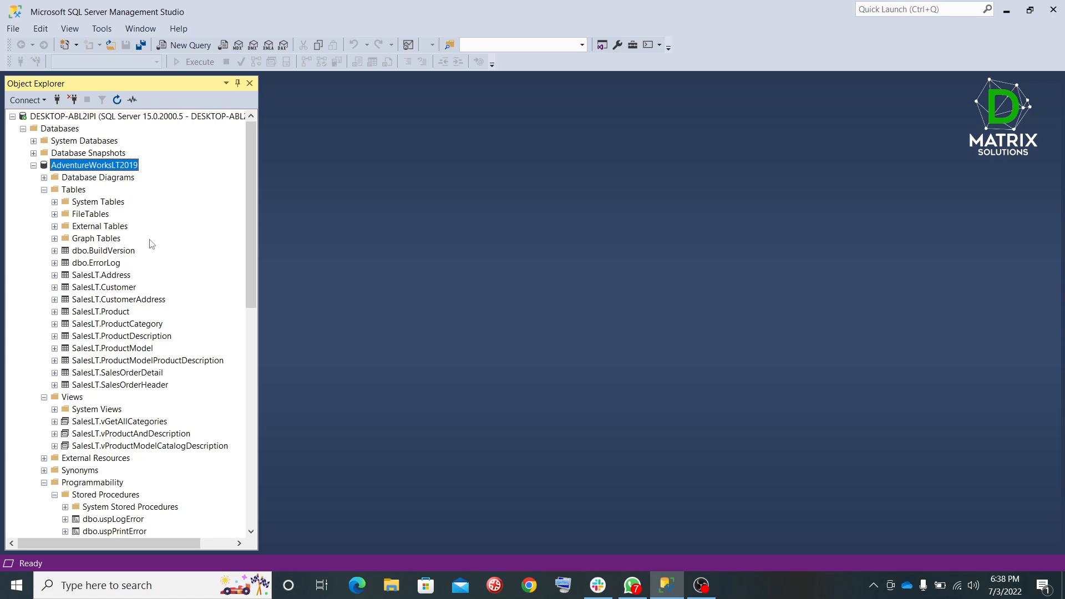
- Open a new query on AdventureWorksLT2019, write SELECT * FROM SALES.PRODUCT and execute it
click(183, 45)
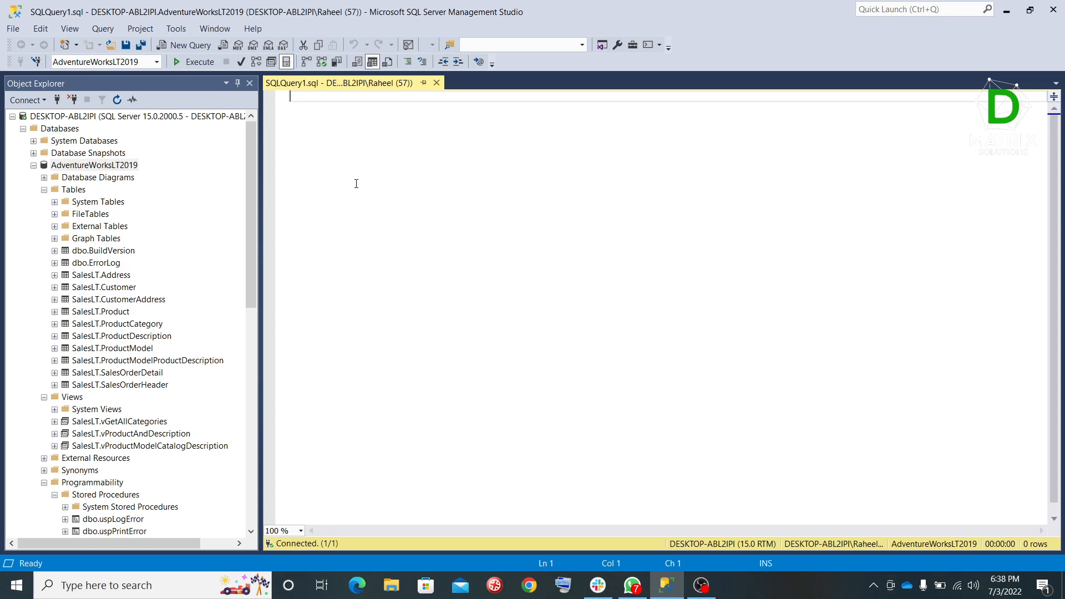
text(Se)
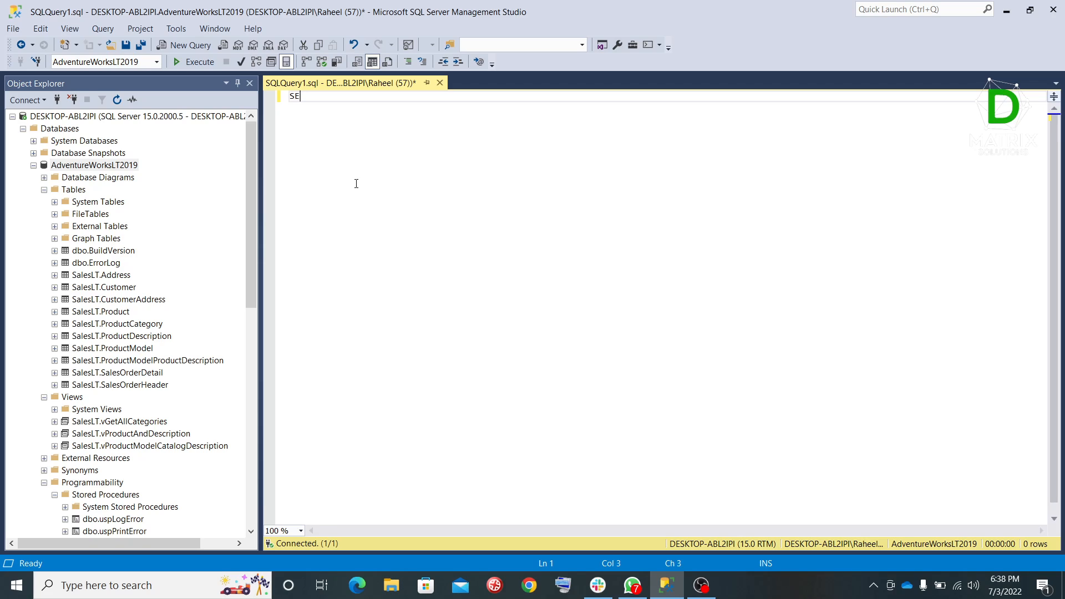
text(LECT * FROM SALES)
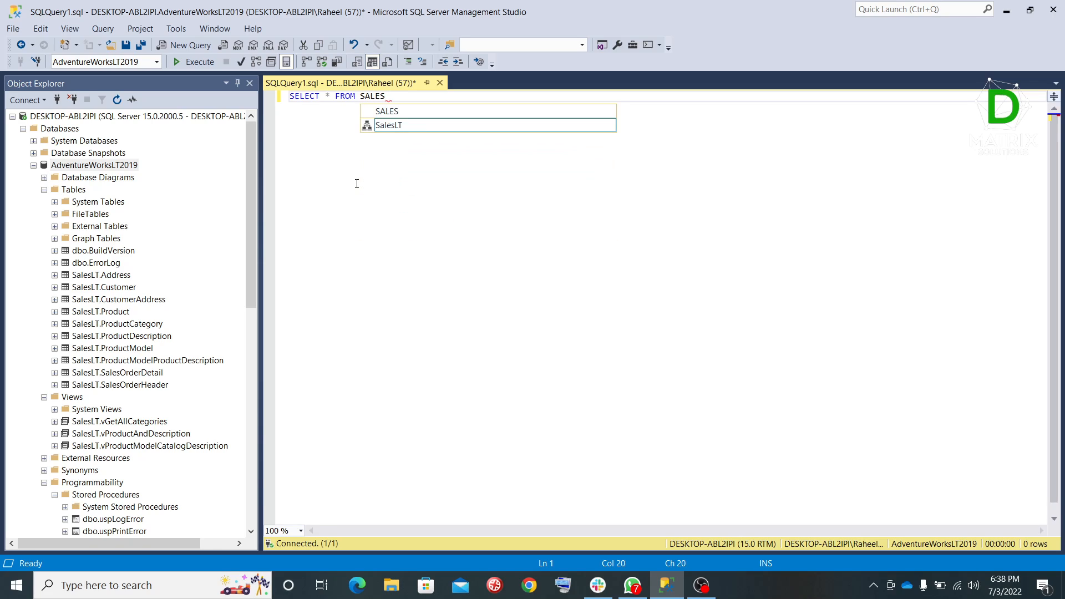
text(.PR)
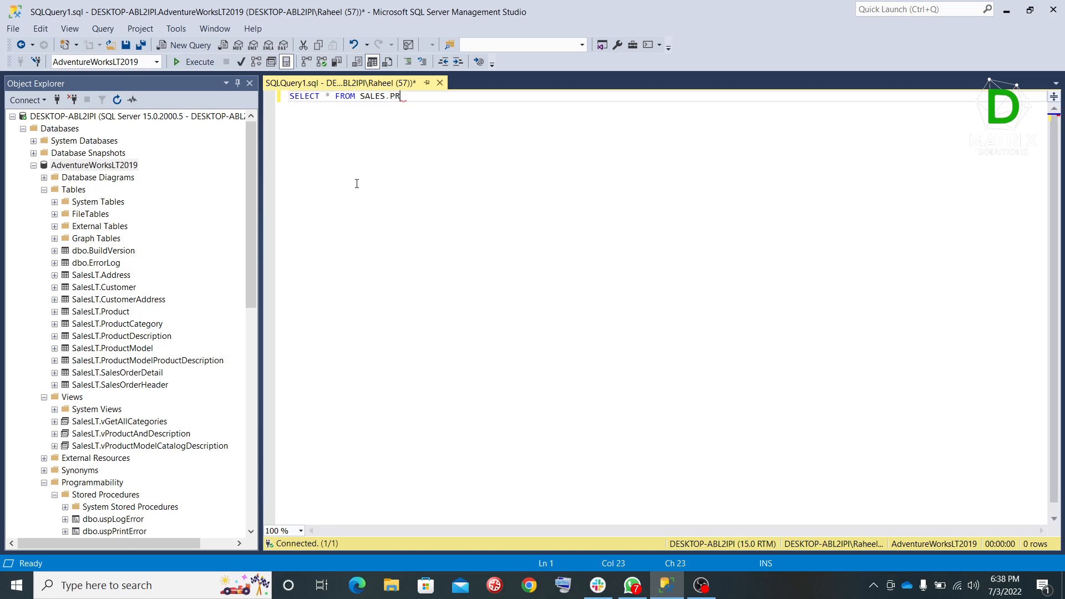
text(ODUCT)
key(F5)
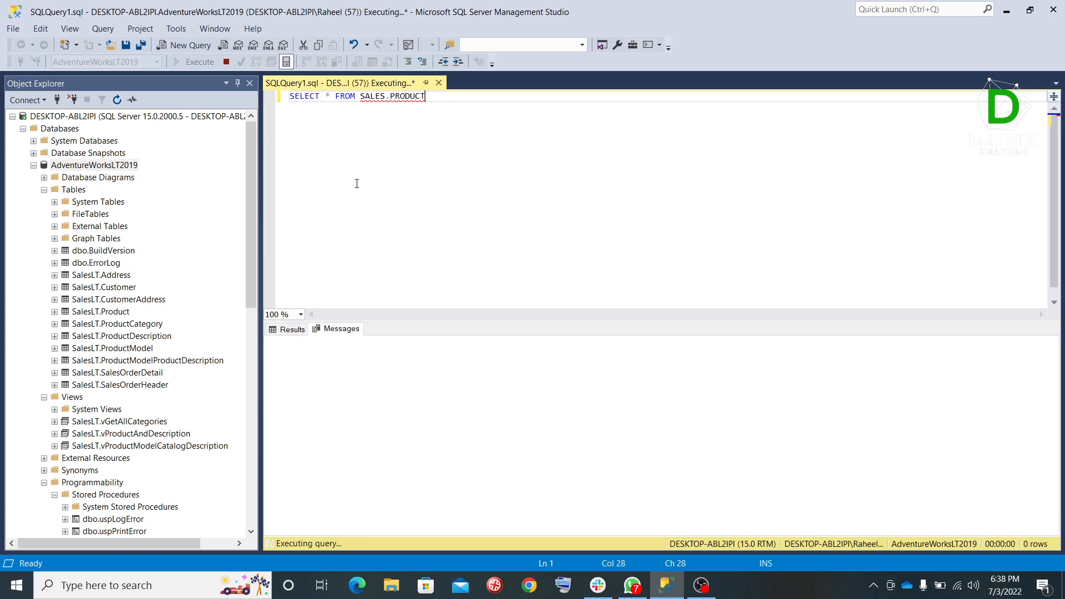
- Correct the schema name in the query to SalesLT and execute it again
click(417, 116)
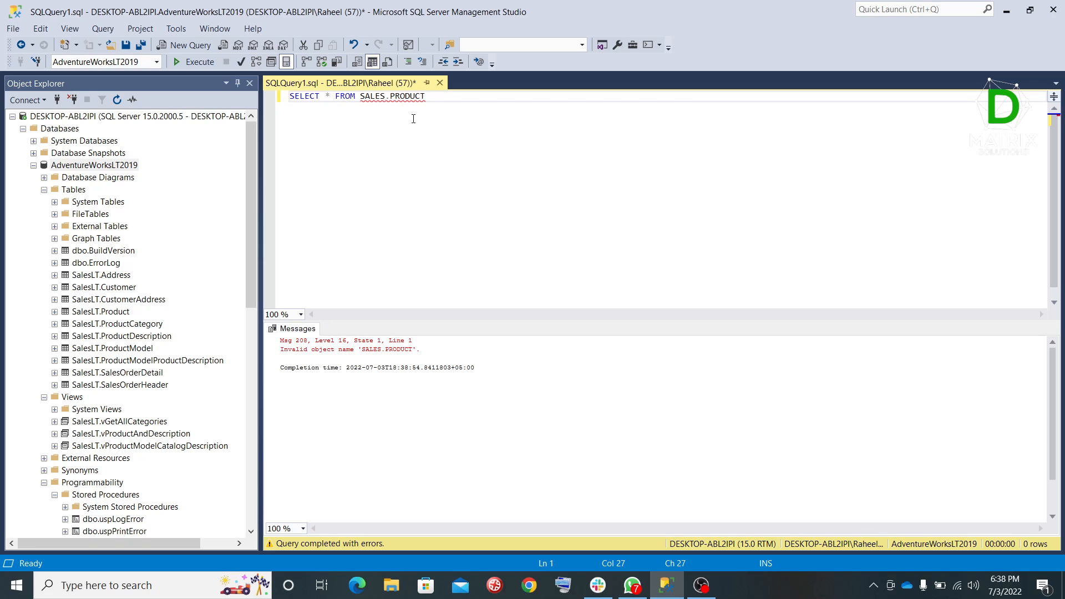
click(389, 98)
key(Left)
text(LT)
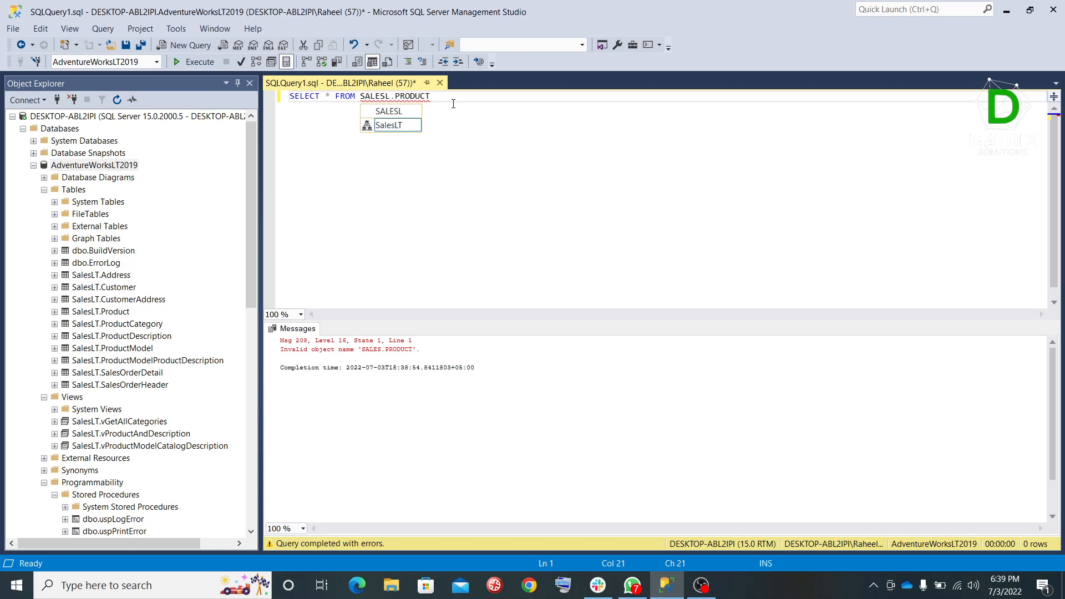
double_click(390, 126)
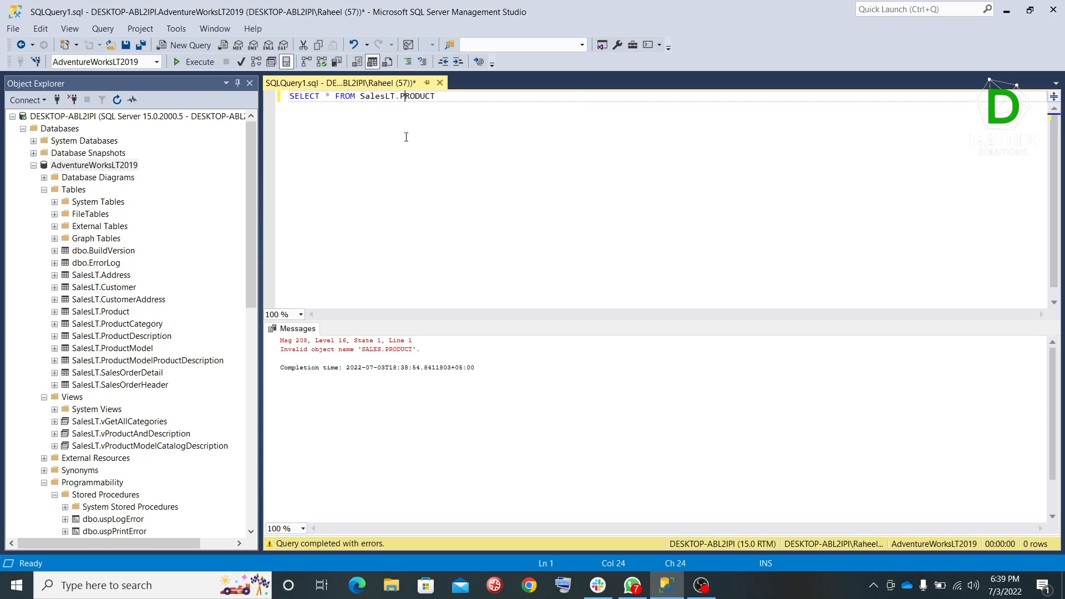
key(F5)
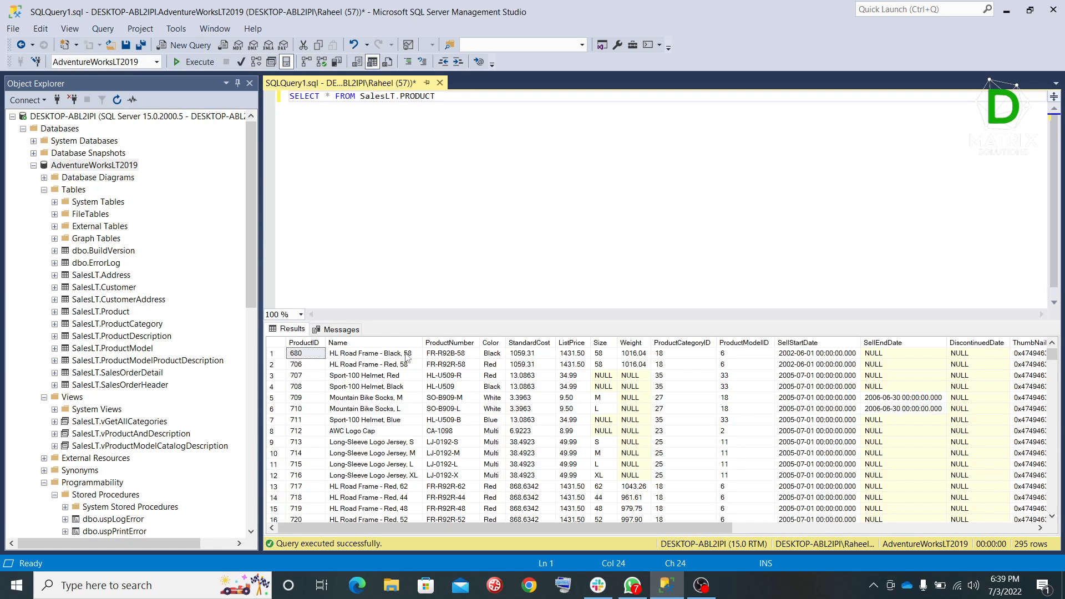